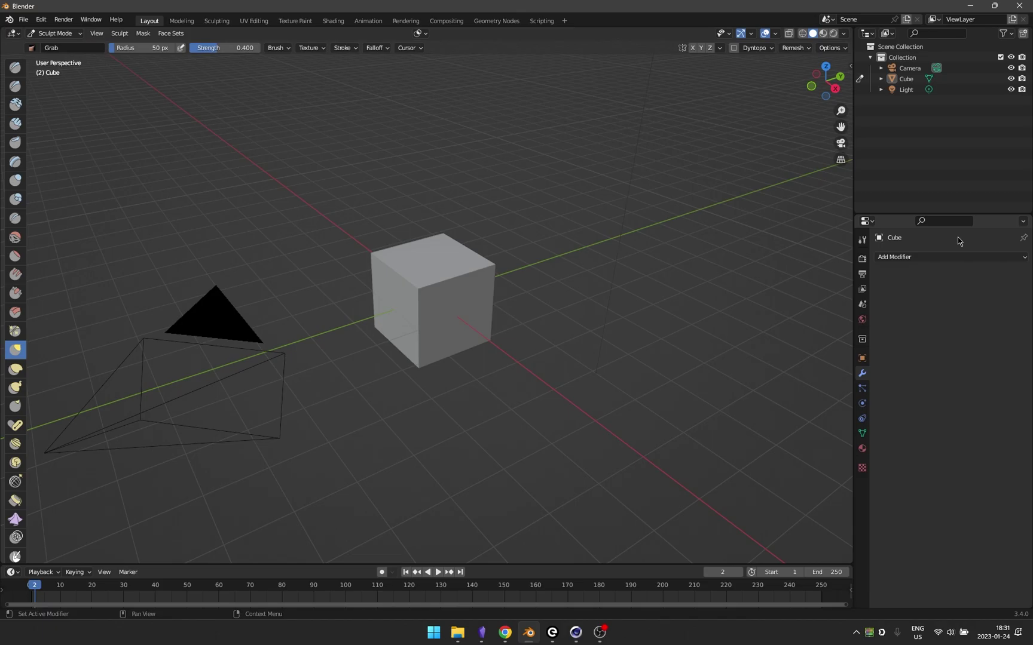
Step: Bring up Blender's Preferences from the Edit menu and nudge the window into place
click(42, 19)
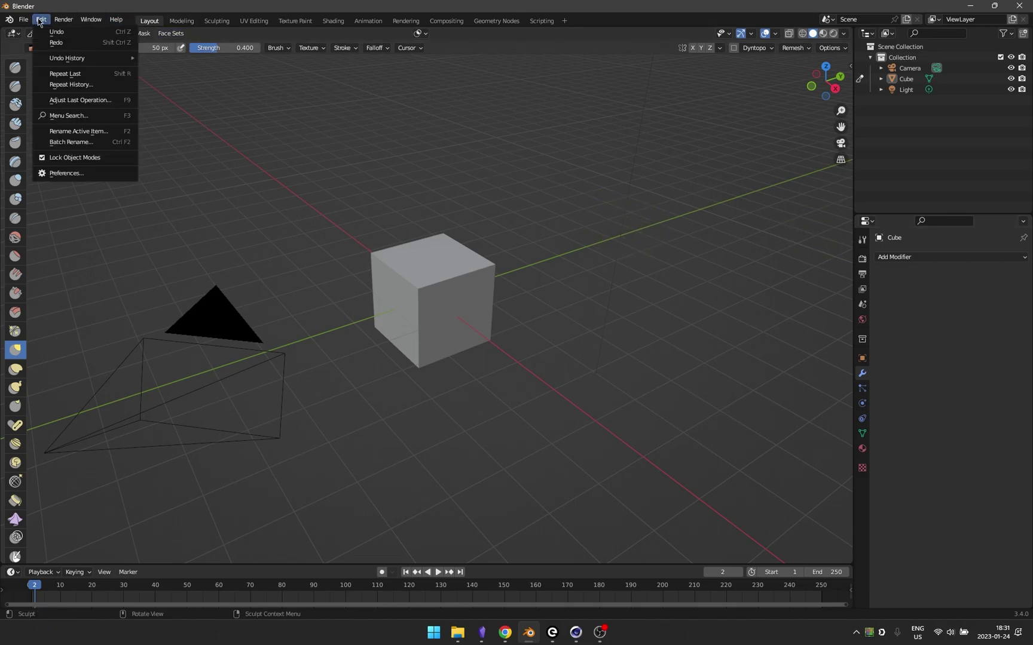
click(69, 173)
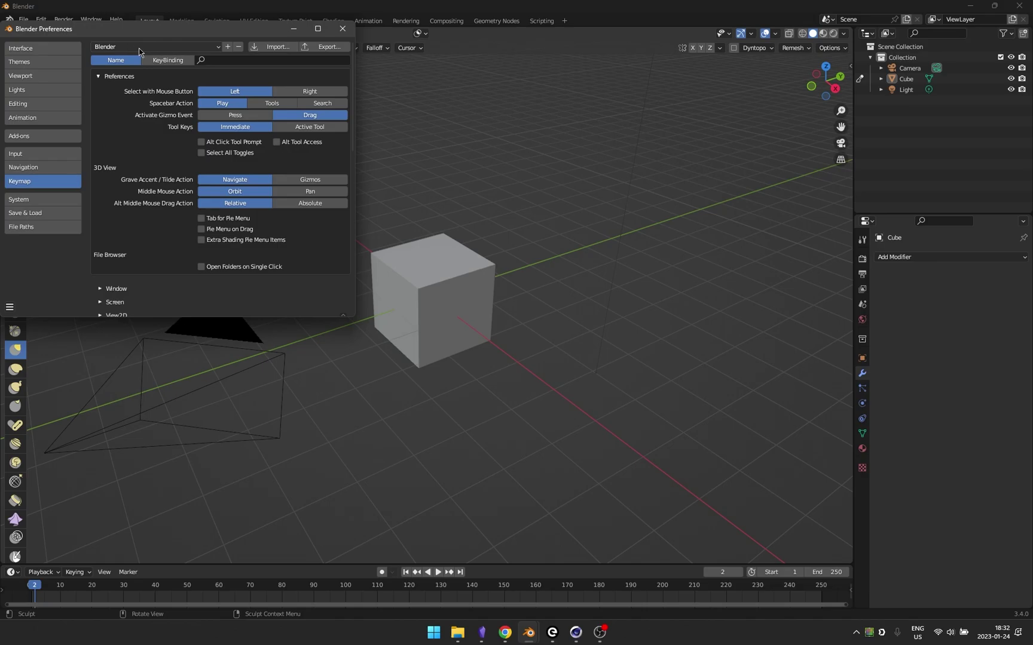
drag(149, 32, 168, 51)
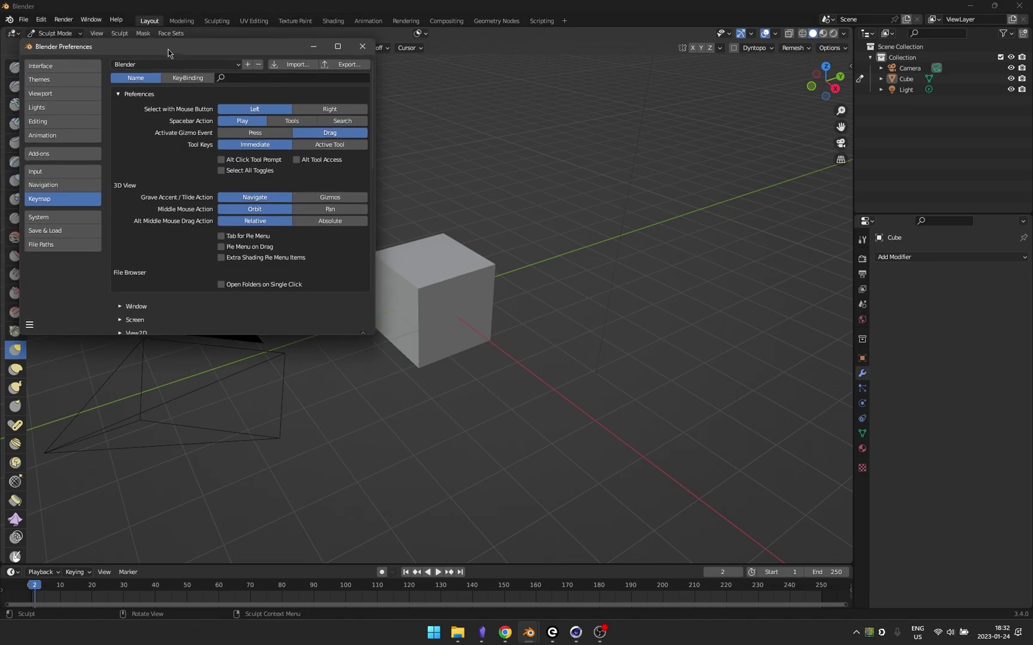
Step: Enable Auto Depth and Zoom to Mouse Position in the Navigation preferences
click(78, 187)
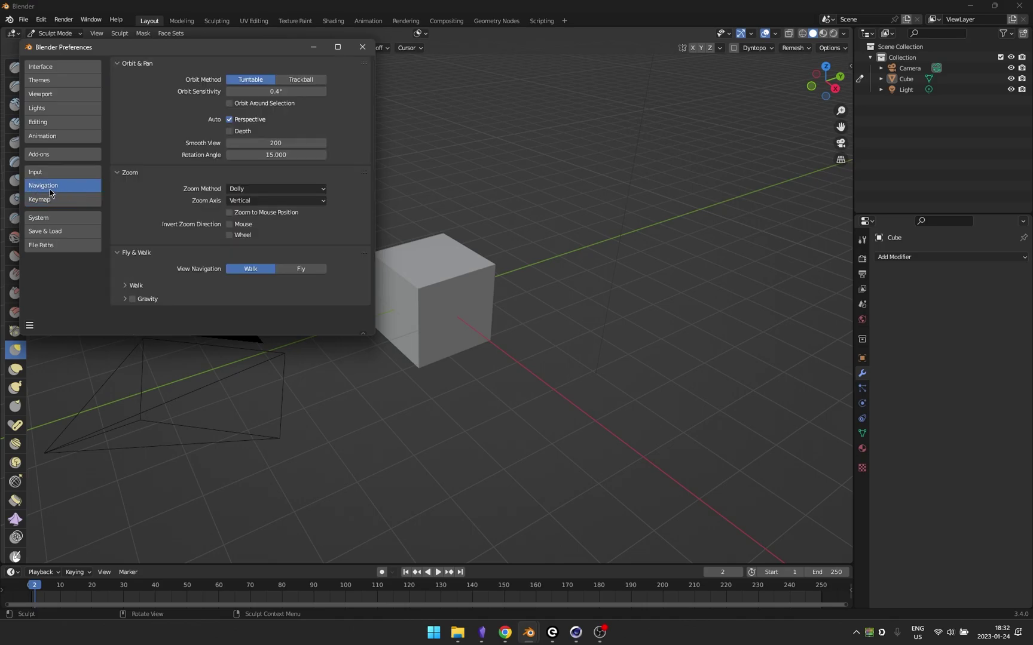
click(228, 131)
Step: Add a keymap preset named C4D, search by key binding, and expand 3D View (Global)
click(43, 201)
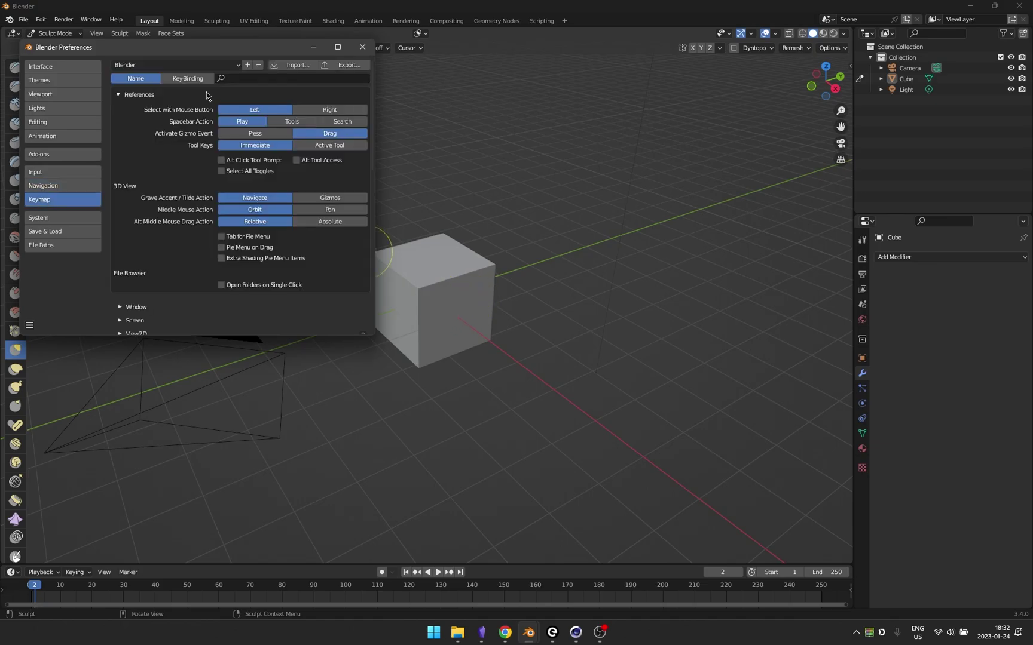
click(249, 67)
text(3)
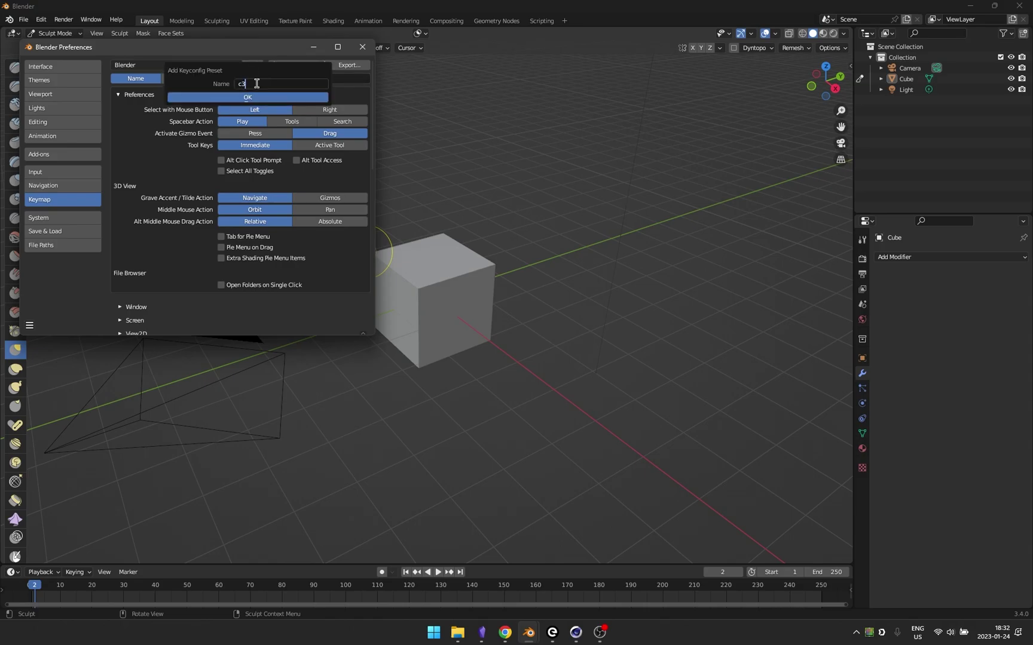
text(d)
click(258, 97)
click(200, 82)
click(135, 78)
click(201, 80)
click(121, 169)
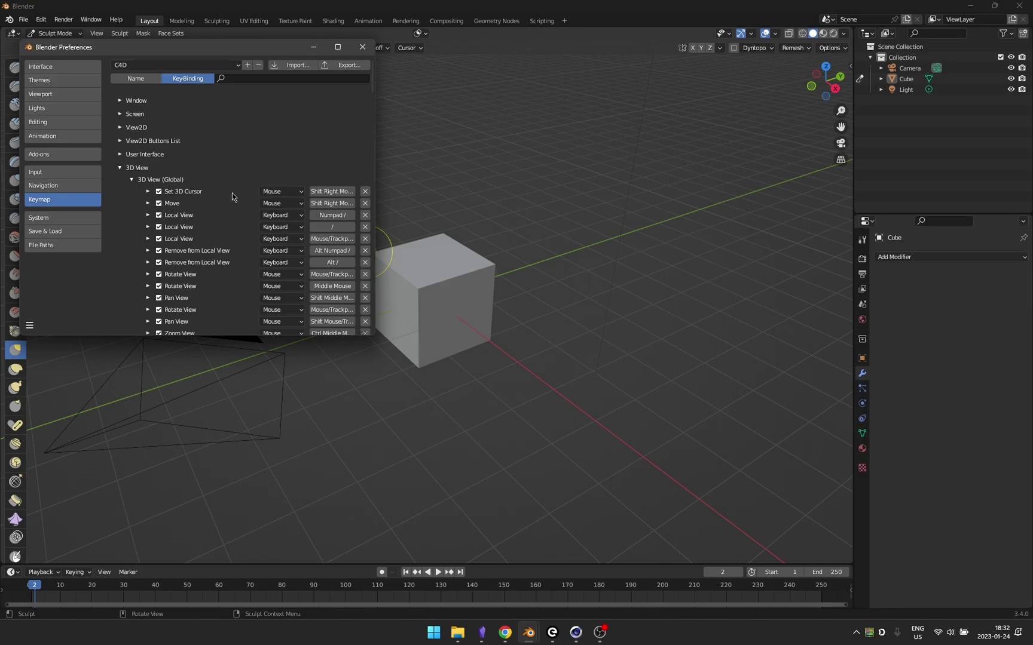
scroll(226, 198, down, 1)
scroll(224, 205, down, 1)
scroll(208, 193, down, 2)
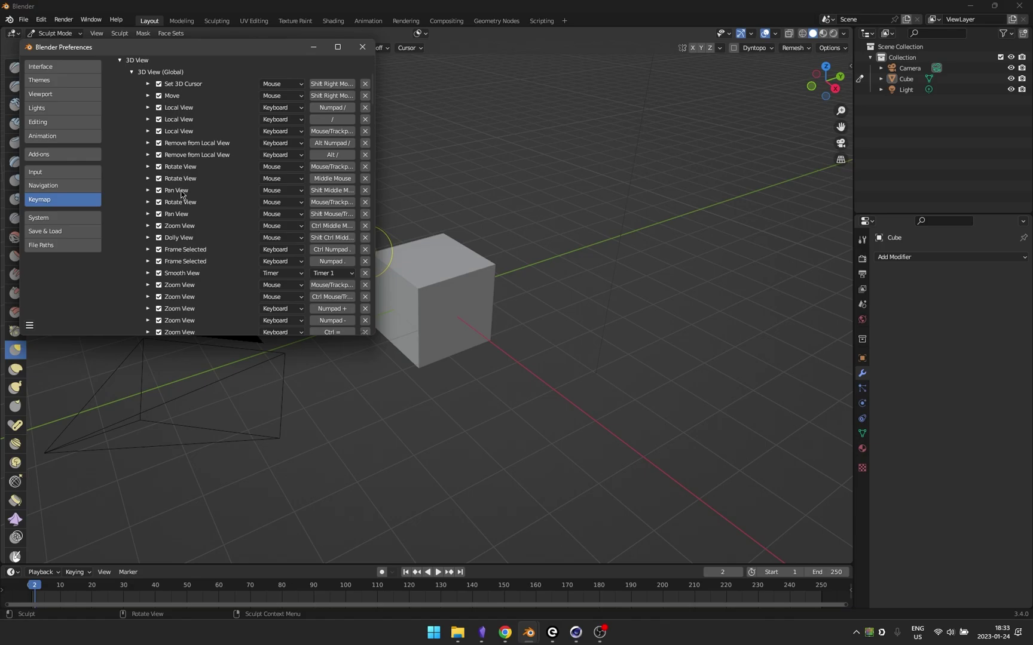
Step: Bind Pan View to Alt+Middle Mouse and Rotate View to Alt+Left Mouse
click(341, 192)
key(alt)
alt+middle_click(338, 191)
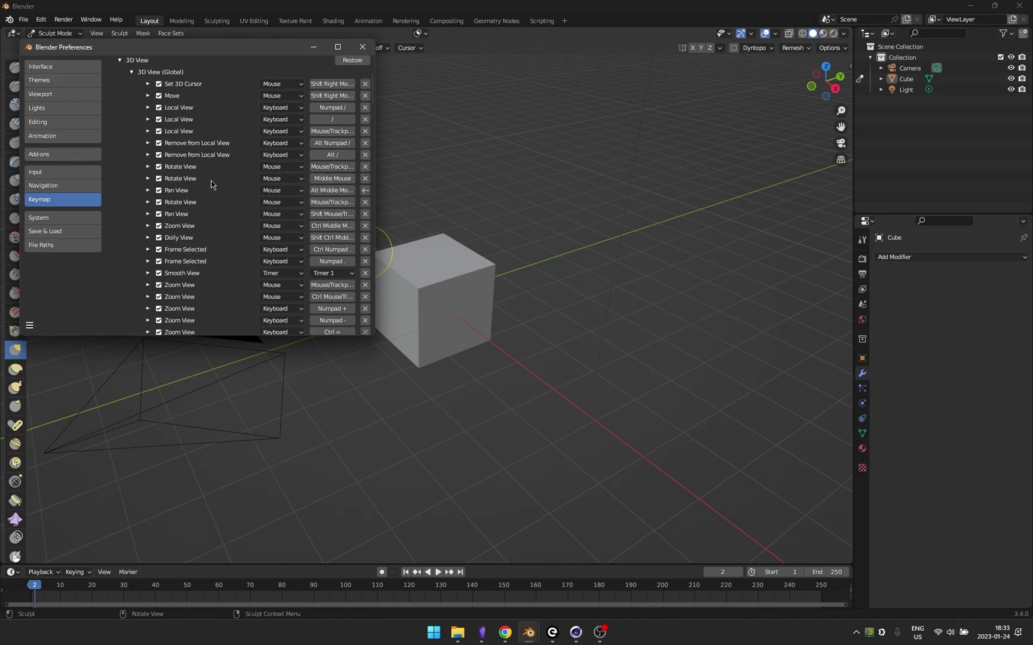
click(320, 181)
key(alt)
alt+click(330, 181)
Step: Bind Dolly View to Alt+Right Mouse and test it on the cube
alt+drag(387, 379, 326, 242)
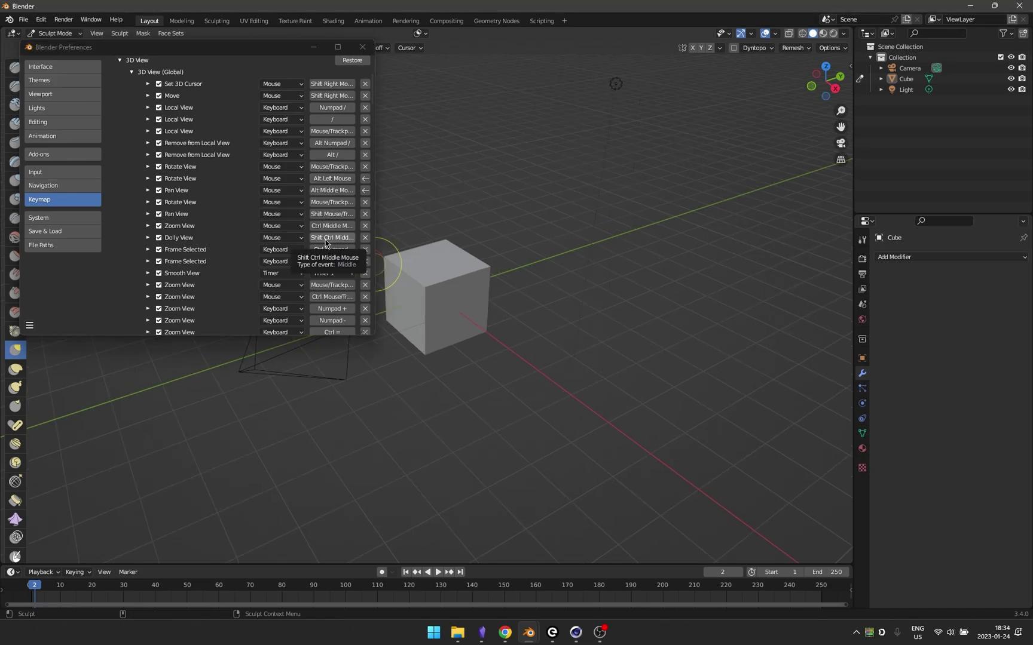
click(332, 238)
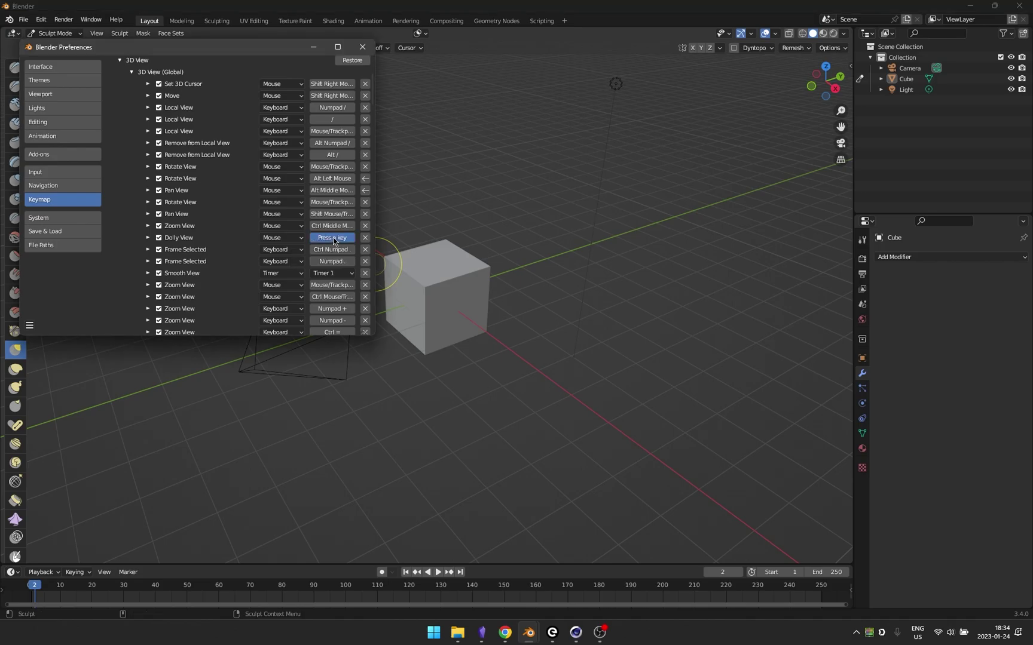
alt+right_click(527, 276)
mouse_move(526, 277)
alt+right_down()
mouse_move(417, 279)
mouse_move(471, 285)
mouse_move(476, 300)
alt+right_up()
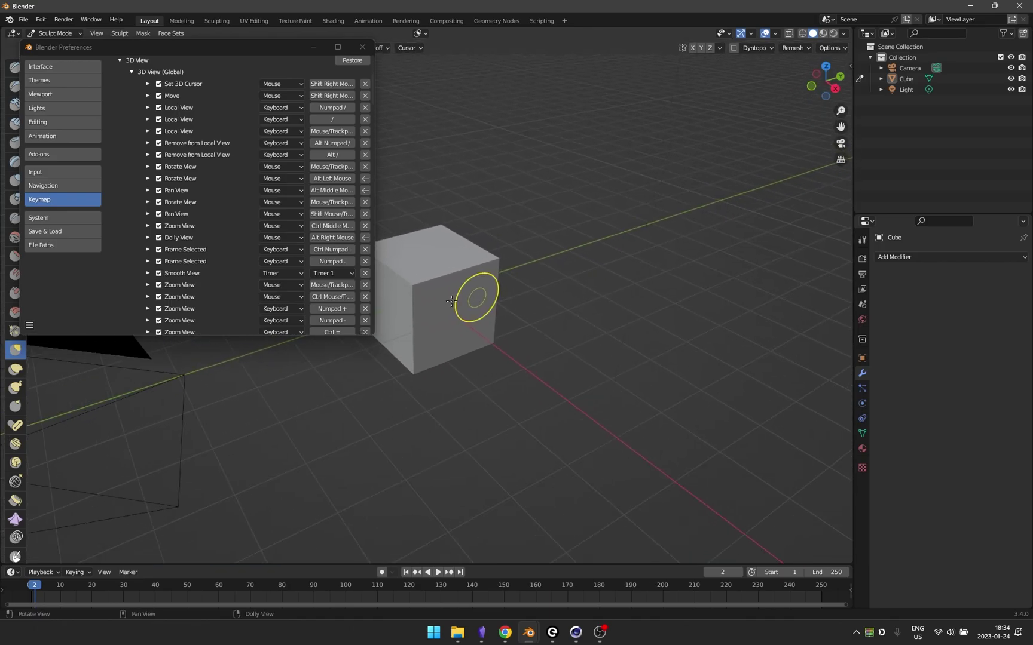
Step: Close Preferences and test the Alt orbit, pan and dolly bindings around the cube
click(362, 47)
alt+right_drag(461, 224, 466, 262)
alt+drag(466, 262, 568, 233)
alt+right_drag(568, 233, 564, 242)
alt+drag(471, 307, 531, 277)
mouse_move(295, 430)
alt+mouse_down()
mouse_move(453, 383)
mouse_move(543, 256)
alt+mouse_up()
Step: Orbit the view to centre the cube and switch from Sculpt Mode to Object Mode
mouse_move(435, 361)
alt+mouse_down()
mouse_move(447, 441)
mouse_move(353, 330)
alt+mouse_up()
scroll(353, 330, up, 5)
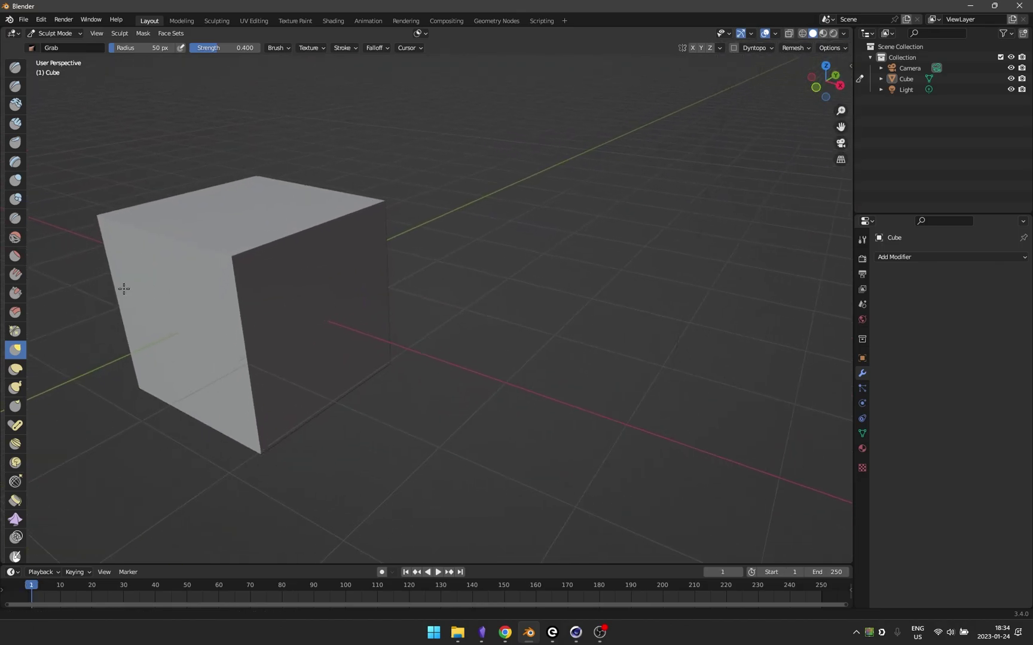
alt+drag(120, 286, 348, 301)
scroll(349, 302, up, 3)
scroll(381, 345, down, 6)
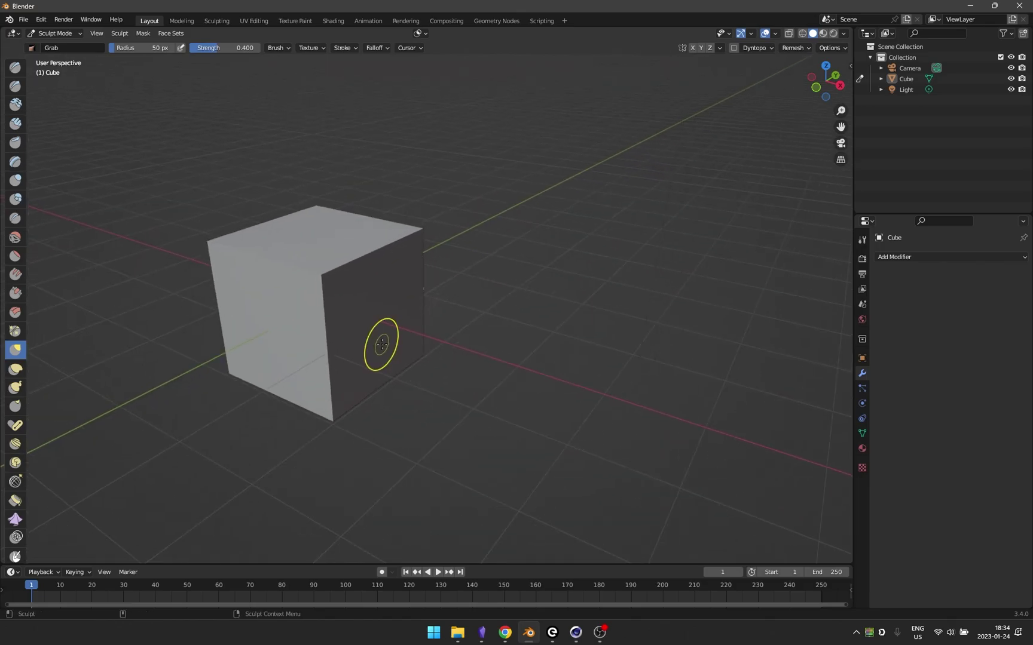
middle_drag(382, 345, 346, 235)
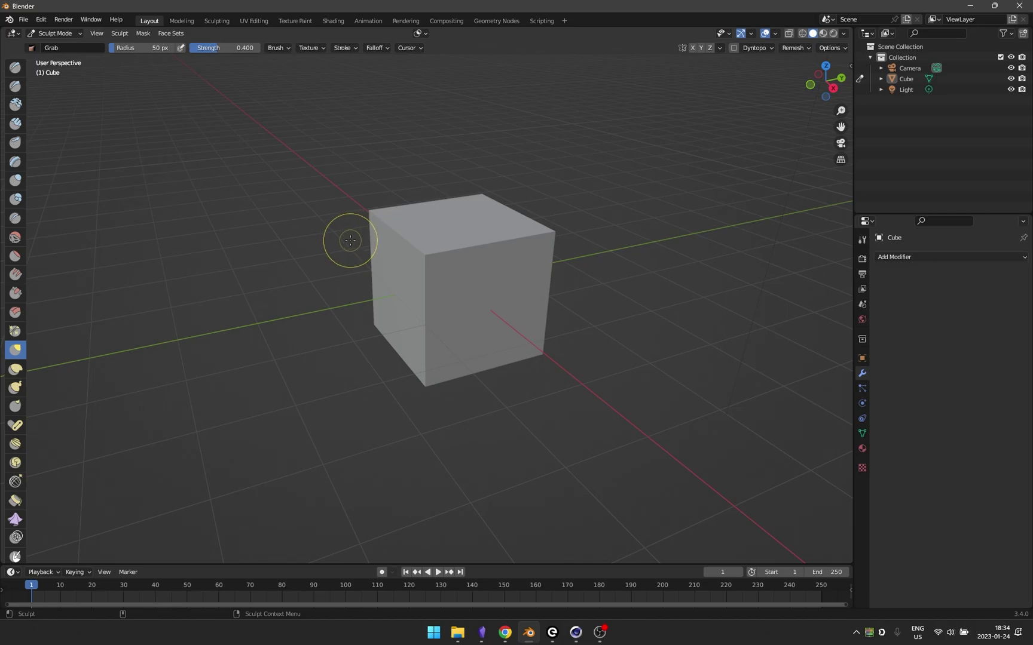
key(ctrl+Tab)
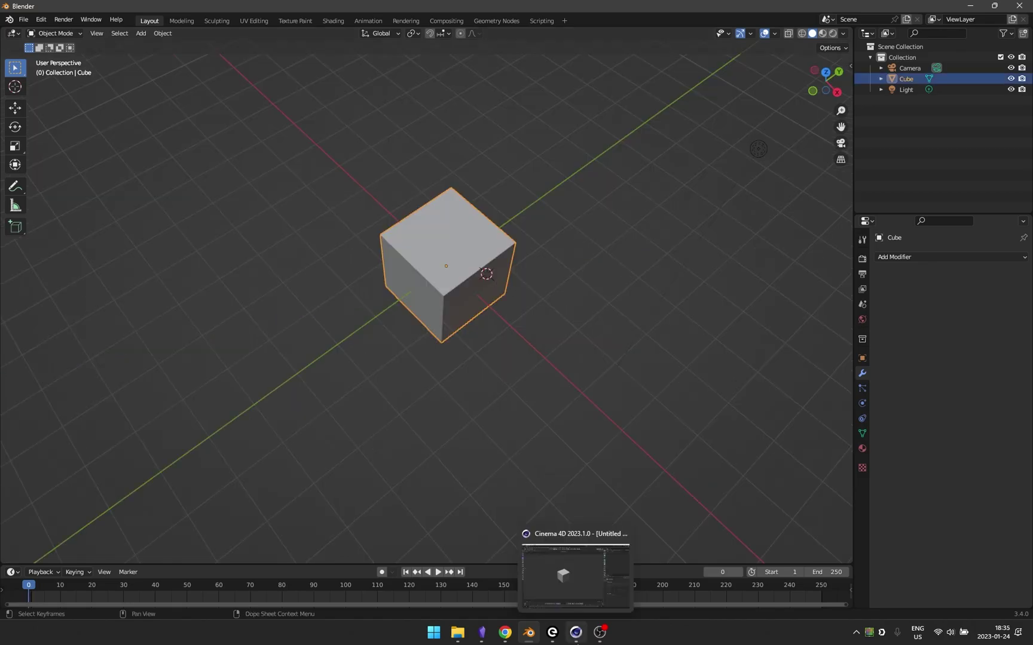
click(576, 632)
click(422, 288)
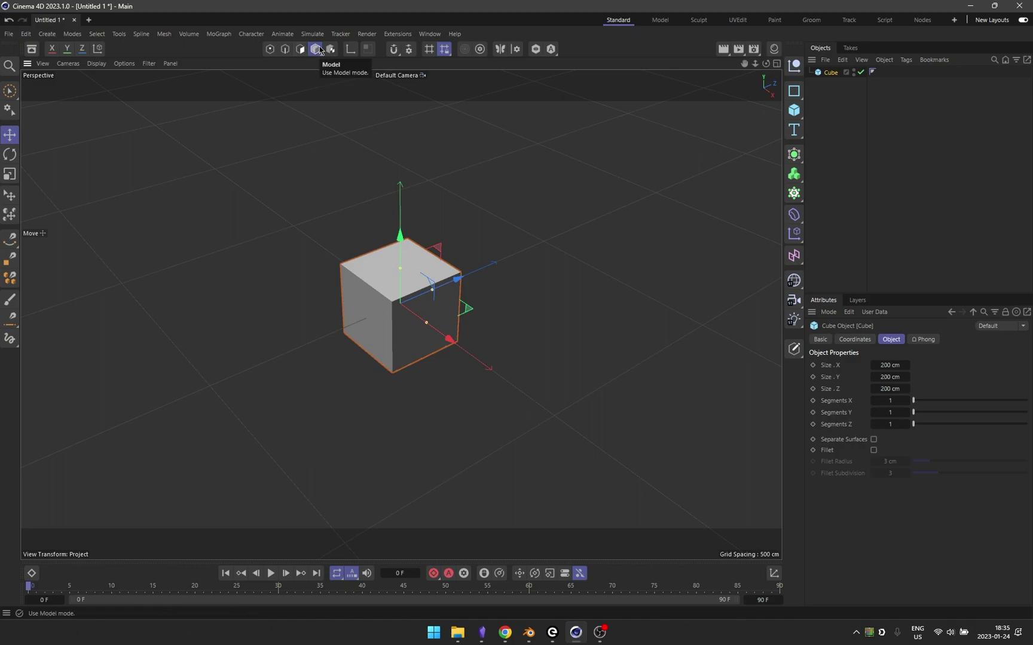
drag(528, 196, 443, 303)
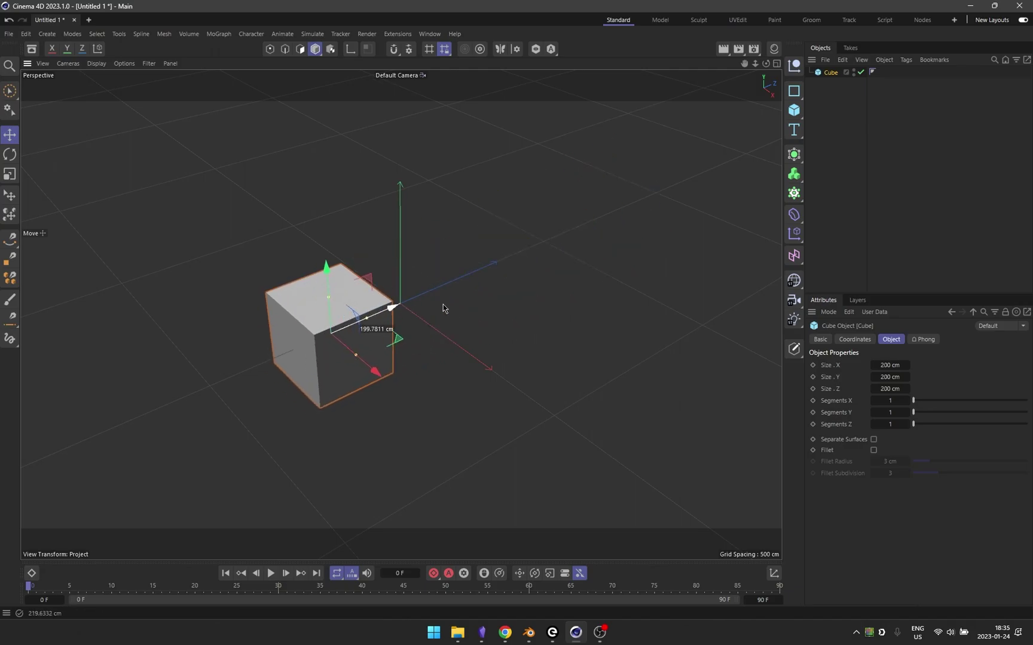
key(ctrl+z)
key(alt+Tab)
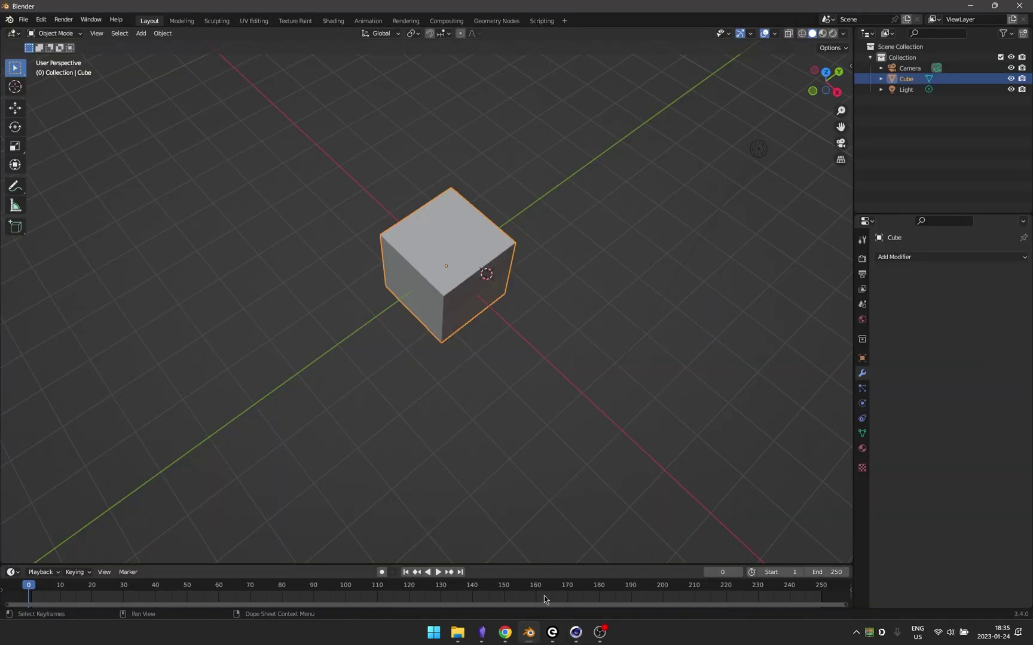
key(shift+space)
key(g)
middle_drag(452, 269, 484, 258)
drag(464, 266, 525, 239)
click(533, 267)
key(ctrl+z)
middle_drag(484, 274, 508, 259)
click(55, 33)
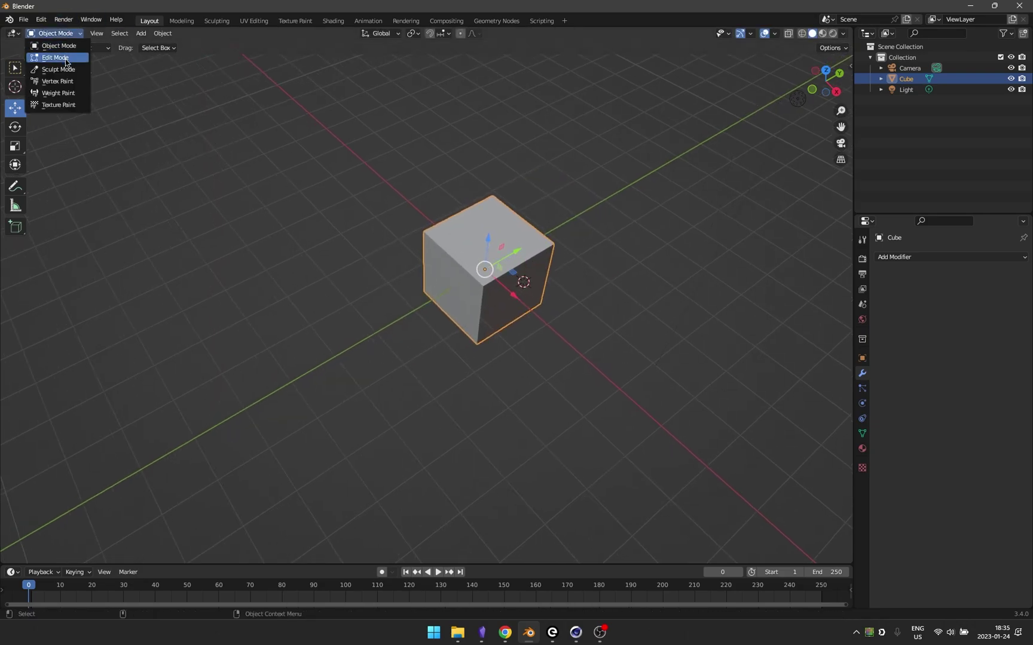
click(58, 55)
key(alt+Tab)
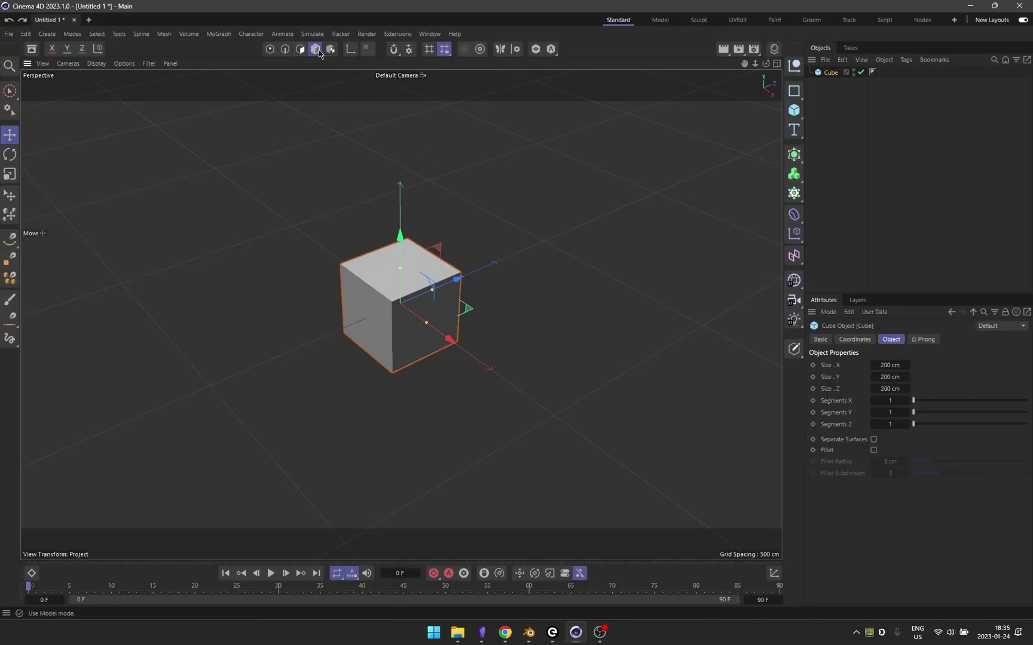
Step: Make the Cinema 4D cube editable, then select and deselect a face in Polygons mode
key(c)
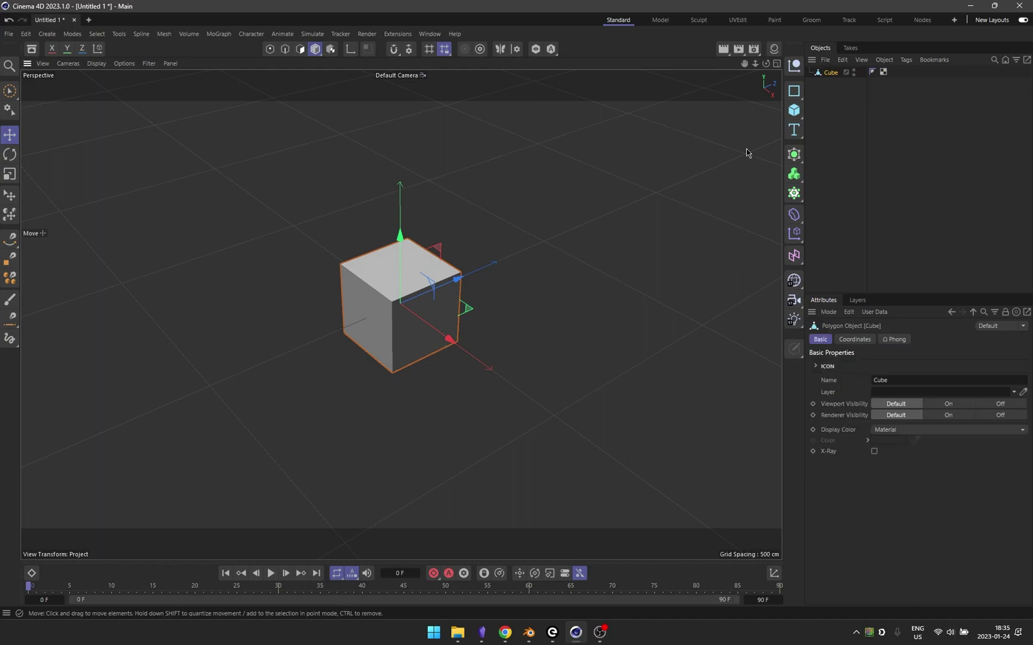
click(300, 49)
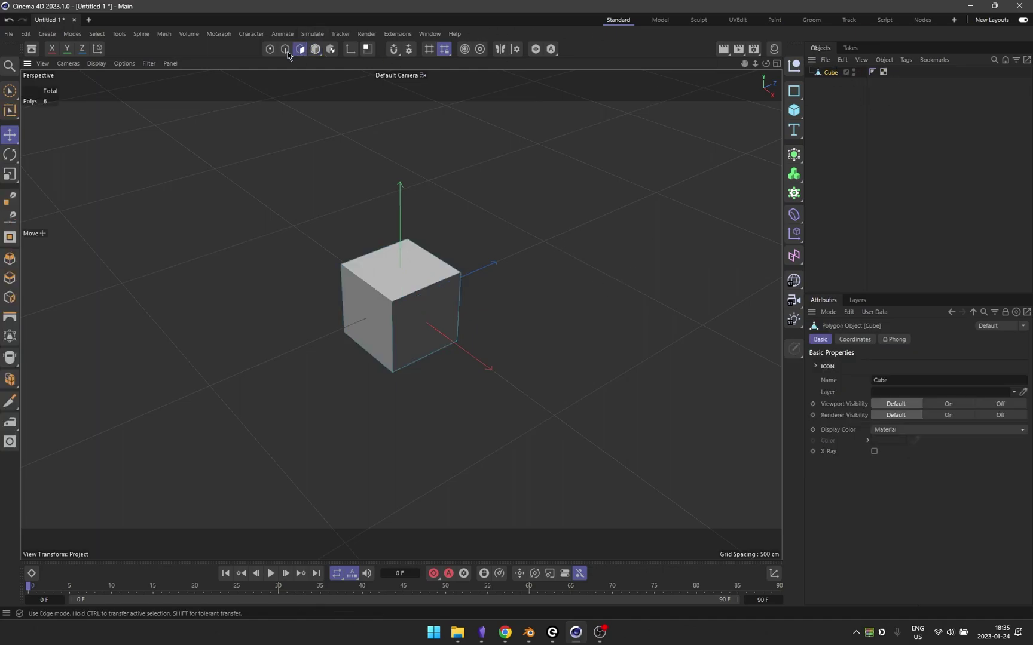
click(367, 315)
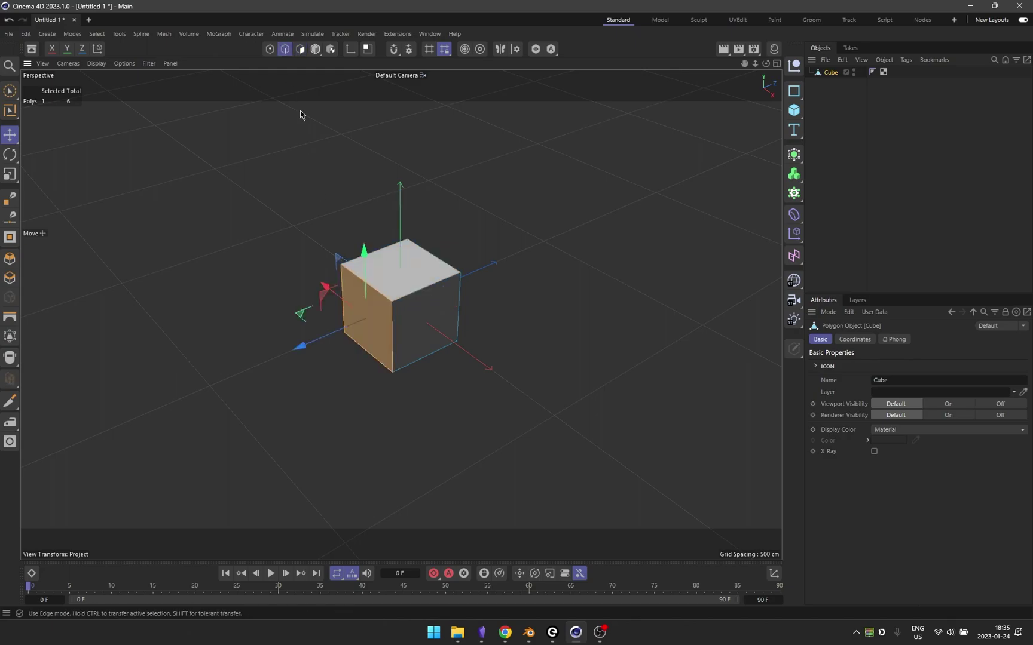
click(404, 300)
Step: Put Cinema 4D in Points mode, then set Blender to edge select
click(269, 49)
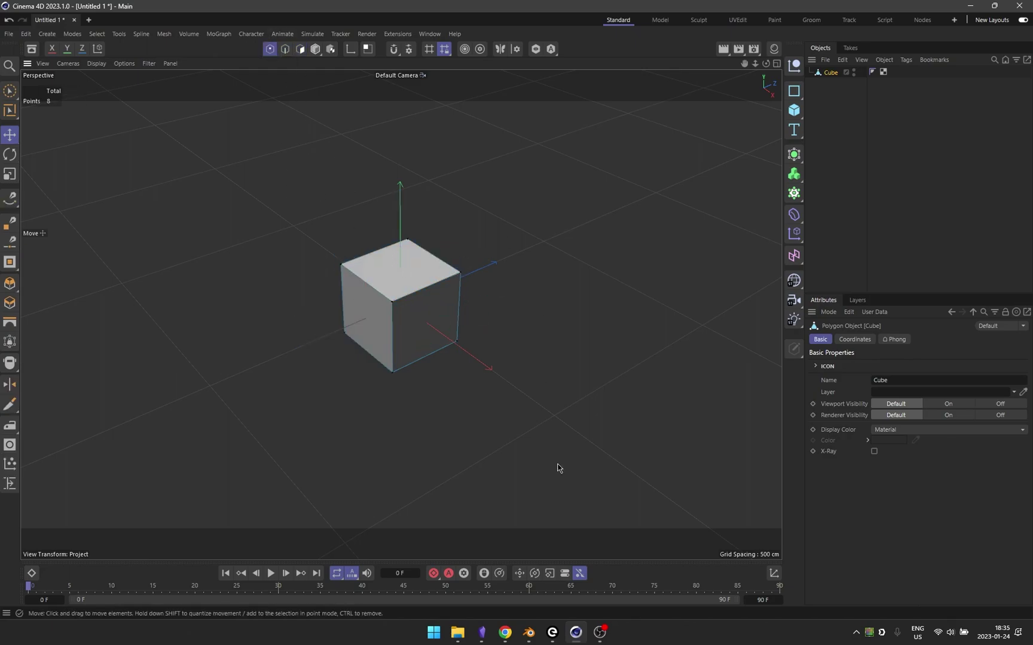
click(529, 633)
click(103, 34)
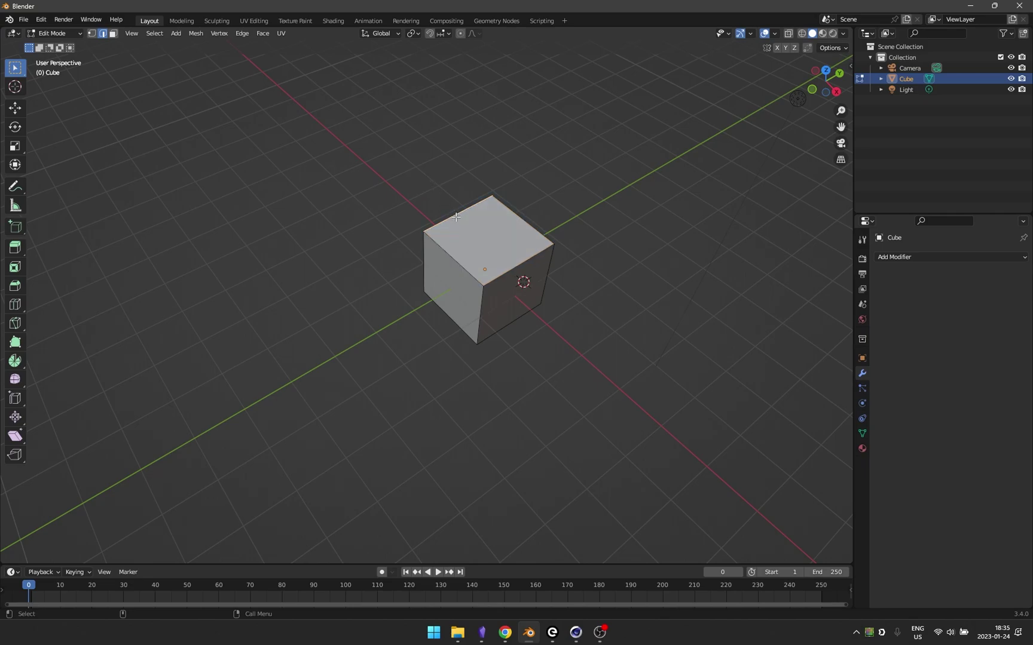
Step: Set vertex select, put the cube in Sculpt Mode, and cancel a test Grab drag
click(92, 36)
click(55, 33)
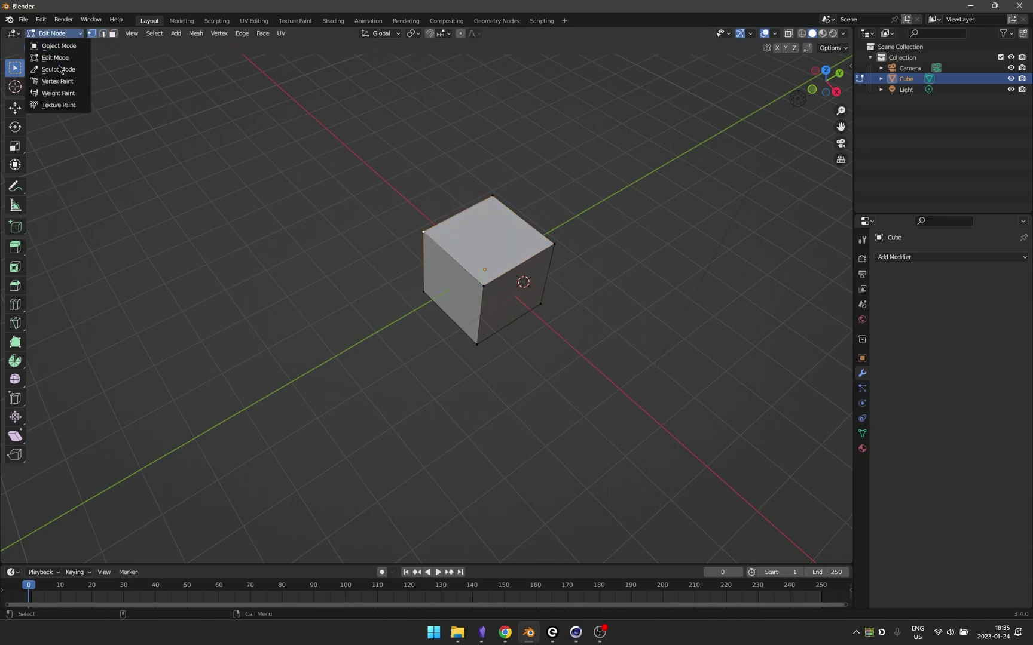
click(56, 68)
middle_drag(486, 273, 473, 312)
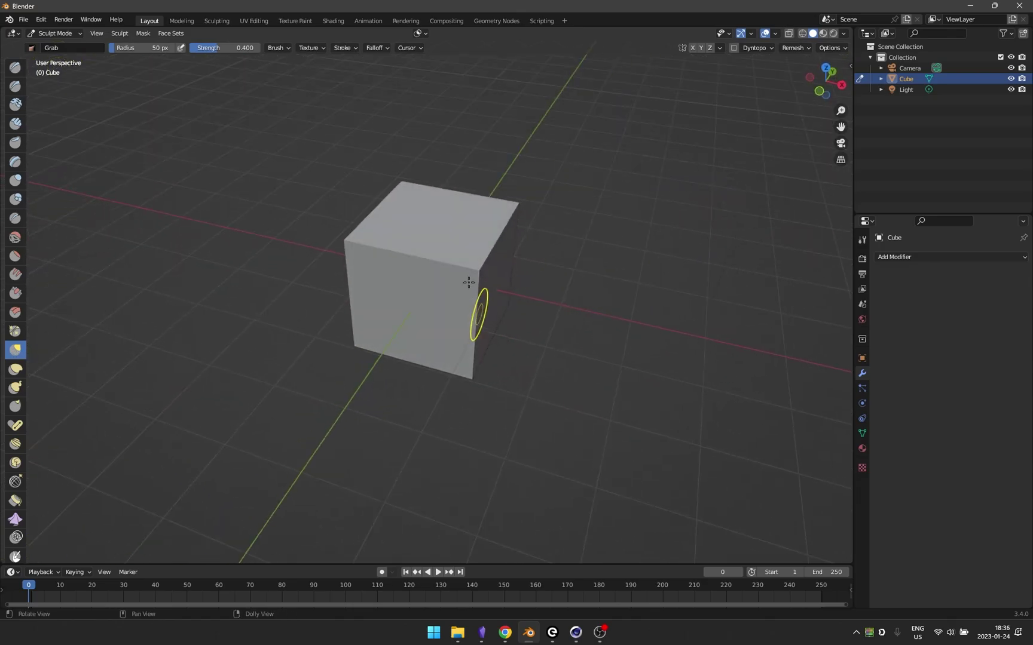
drag(468, 266, 312, 264)
key(Escape)
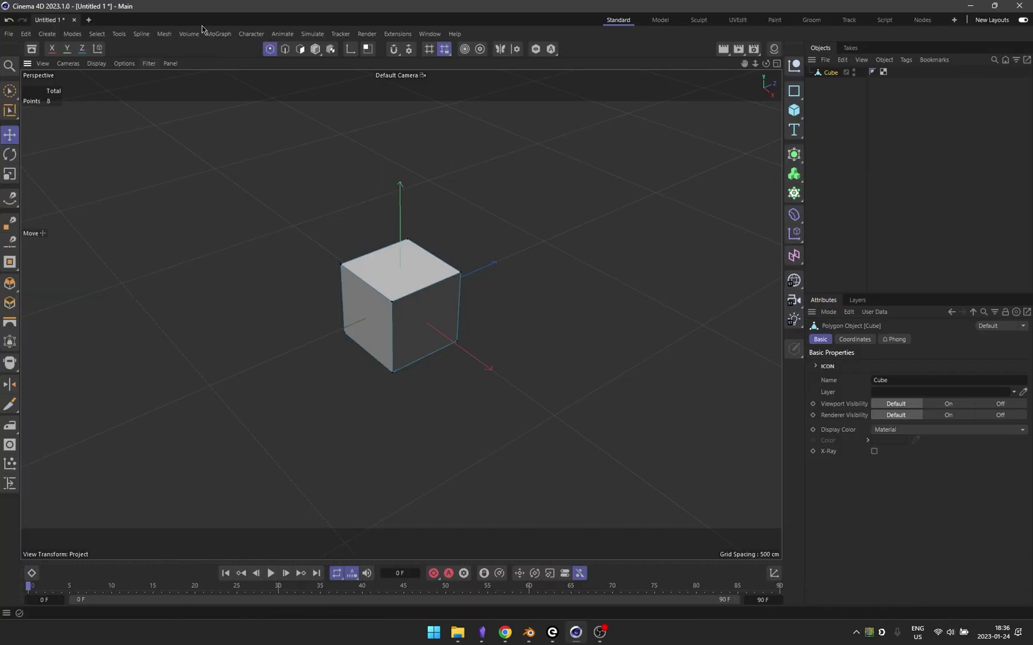
Step: Tear off Cinema 4D's sculpt Brushes palette and pull the cube's lower-left corner with Grab
click(165, 34)
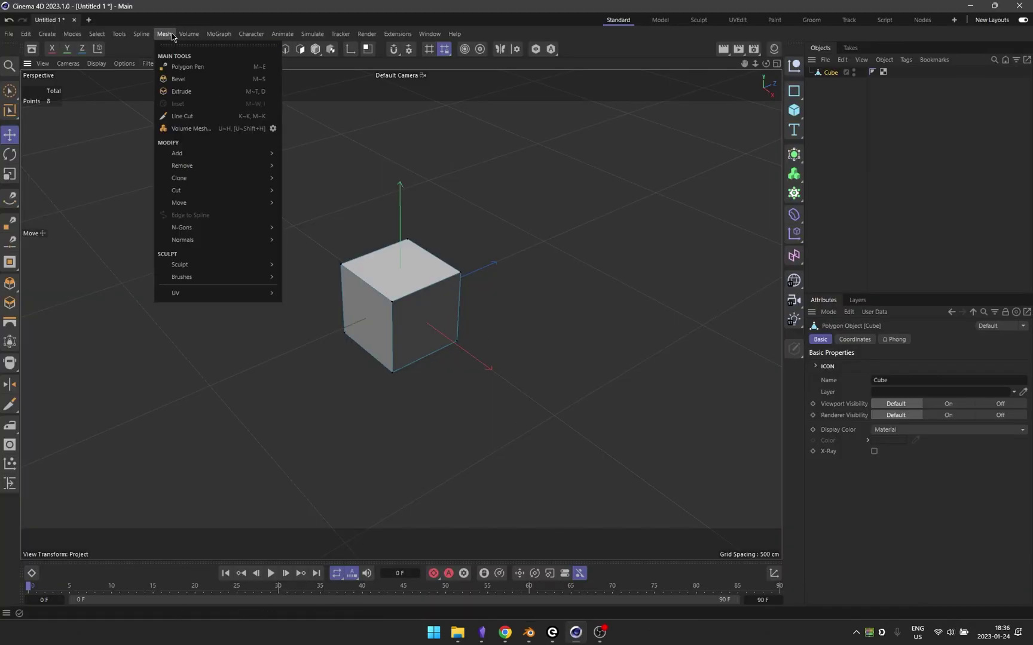
mouse_move(182, 278)
click(294, 275)
drag(296, 257, 121, 202)
click(119, 293)
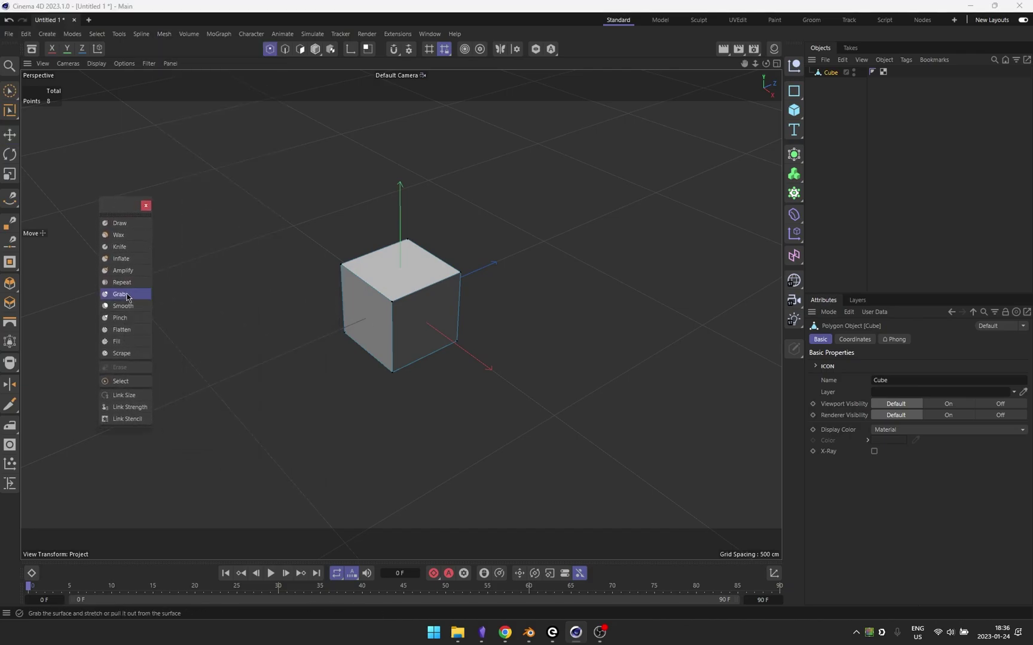
drag(403, 299, 367, 307)
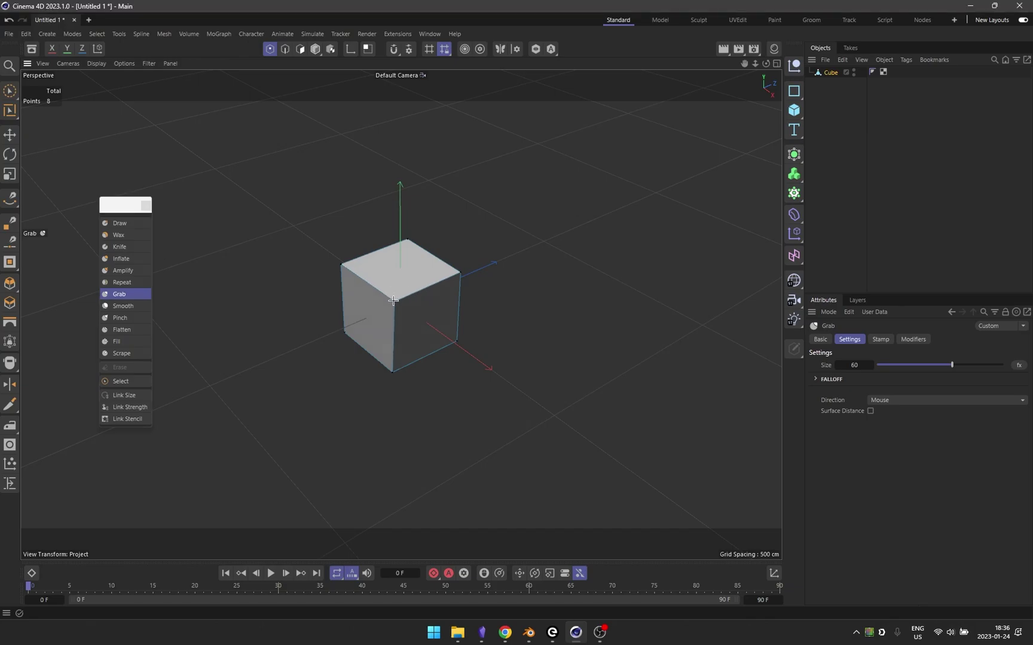
click(575, 632)
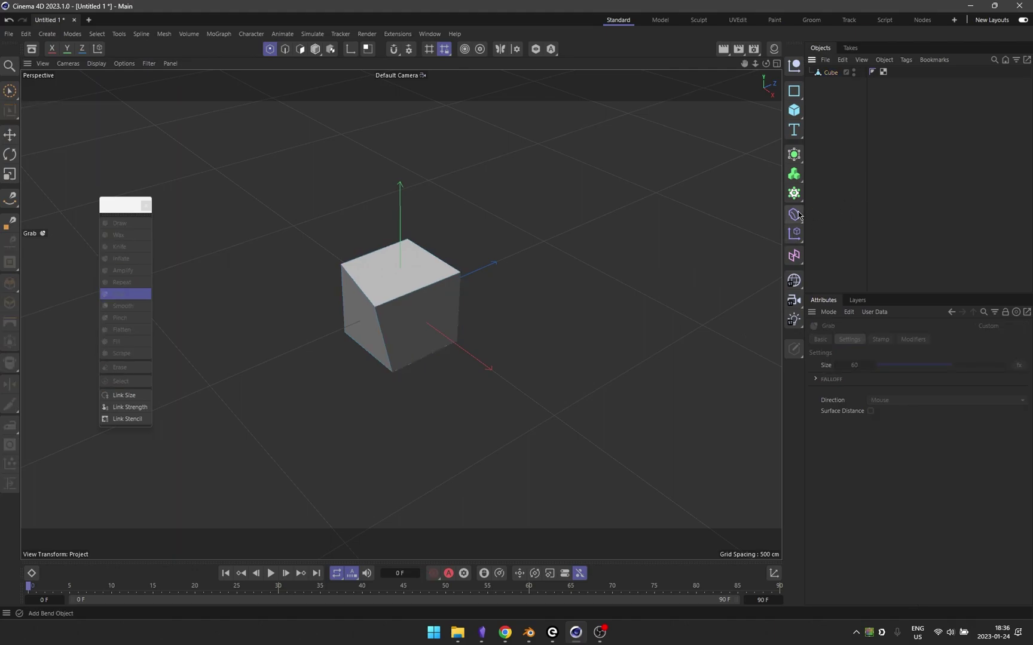
Step: Show Blender's Add Modifier list, switch Cinema 4D to Model then Sculpt, then enter Blender's Modeling workspace
click(528, 633)
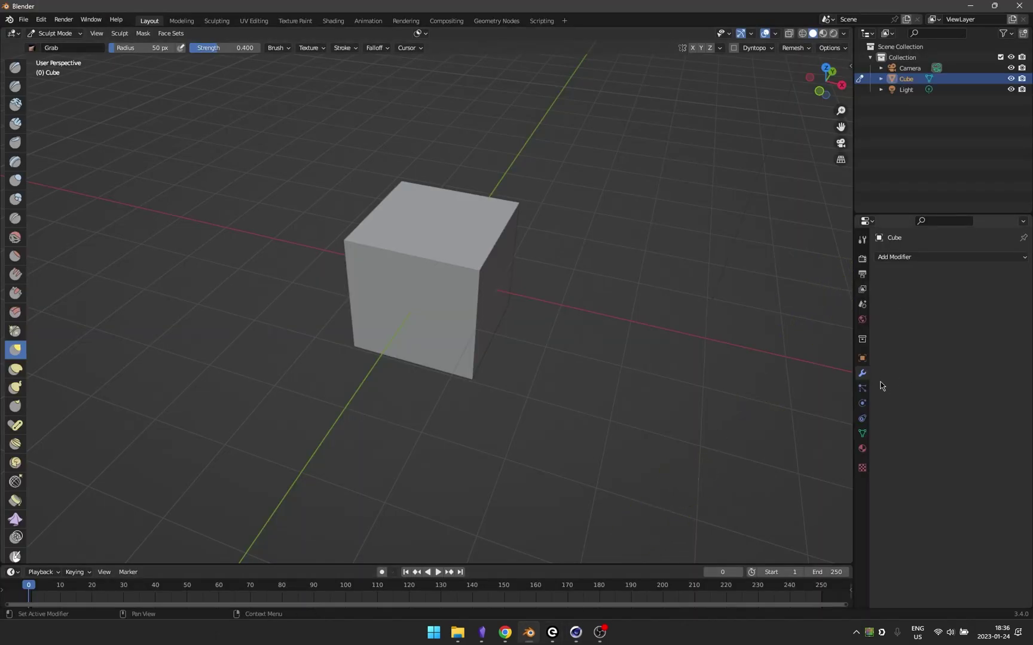
click(915, 256)
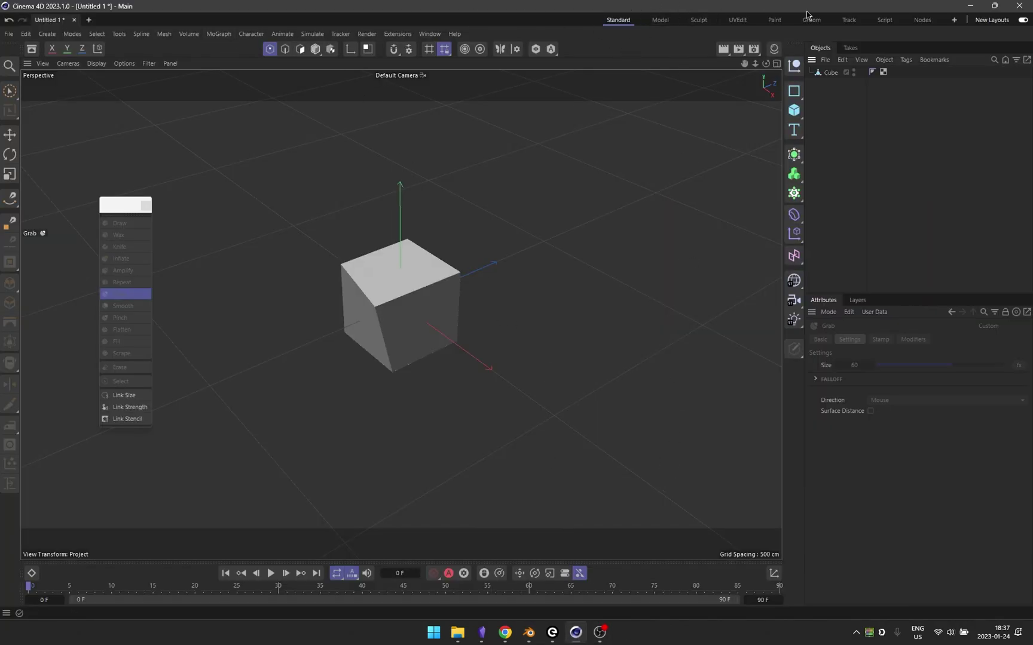
click(661, 20)
click(699, 20)
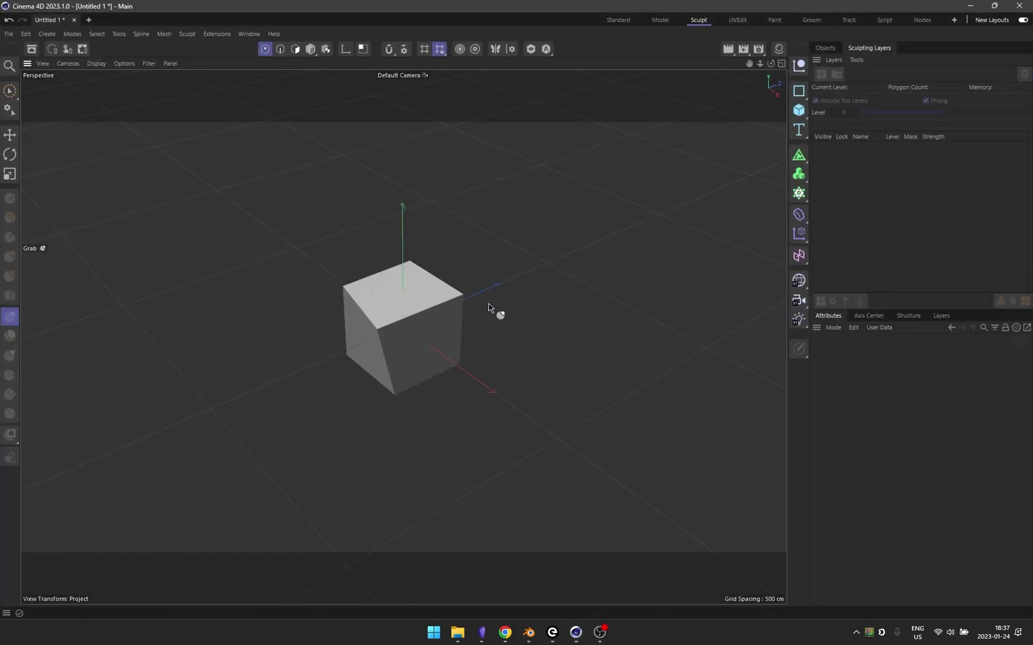
click(529, 633)
click(184, 21)
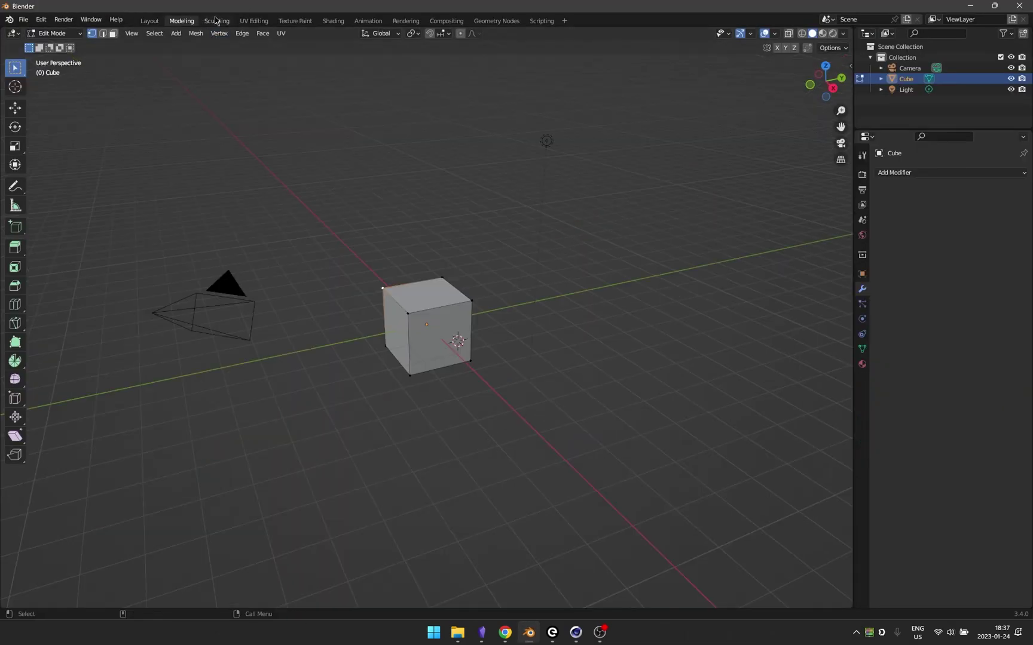